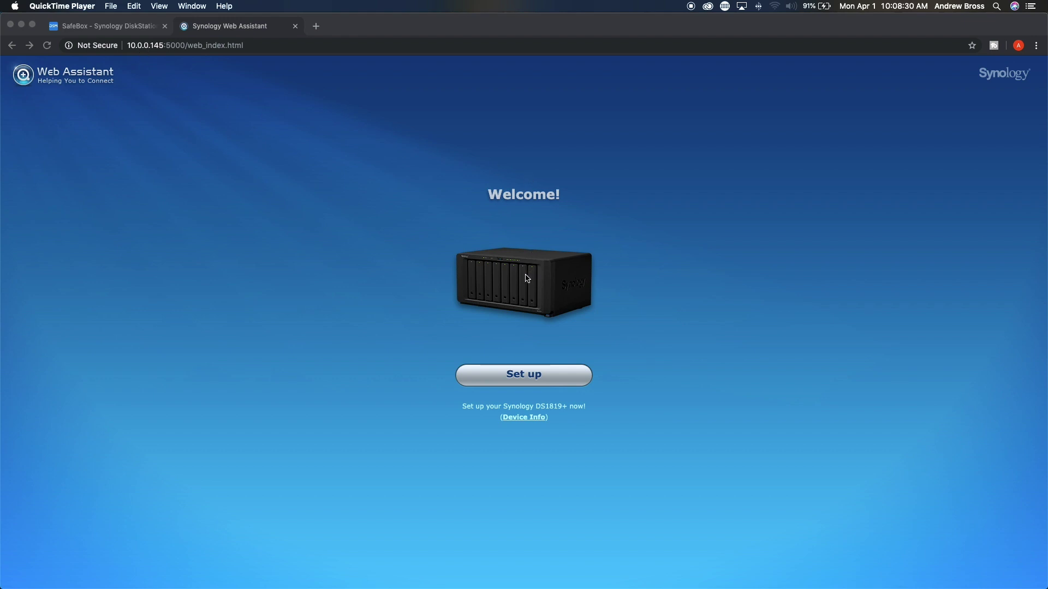
- Install the latest DSM on the DS1819+, acknowledging that disks 1–4 will be erased
{"action": "left_click", "coordinate": [513, 373]}
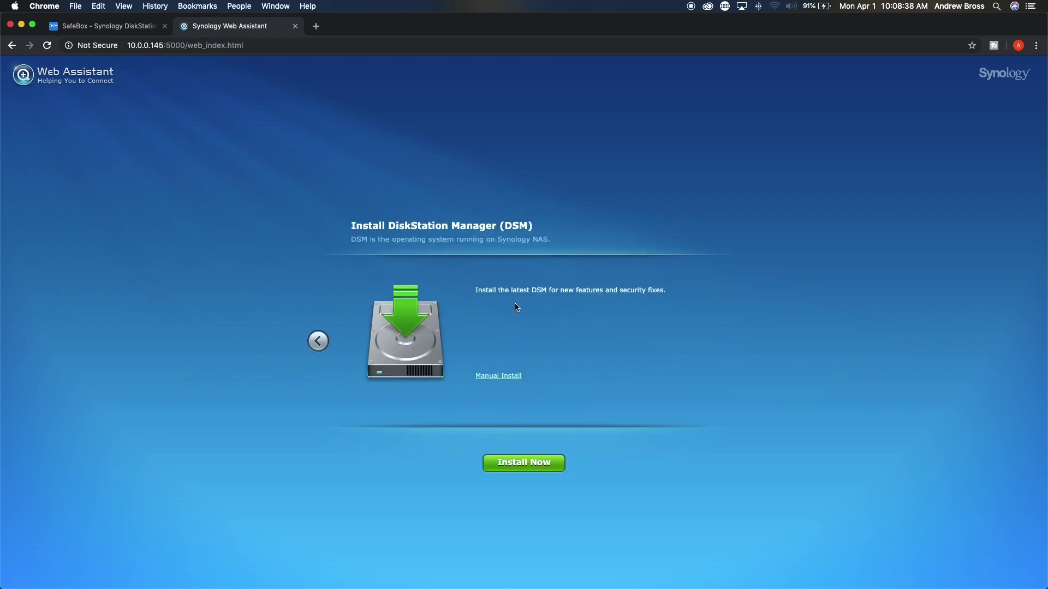
{"action": "left_click", "coordinate": [529, 463]}
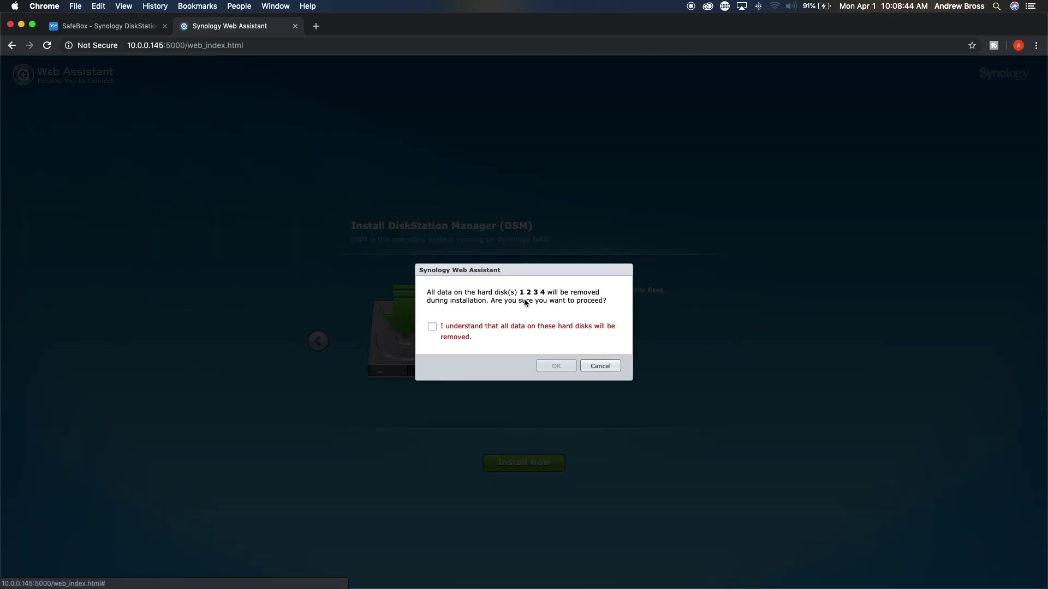
{"action": "left_click", "coordinate": [432, 326]}
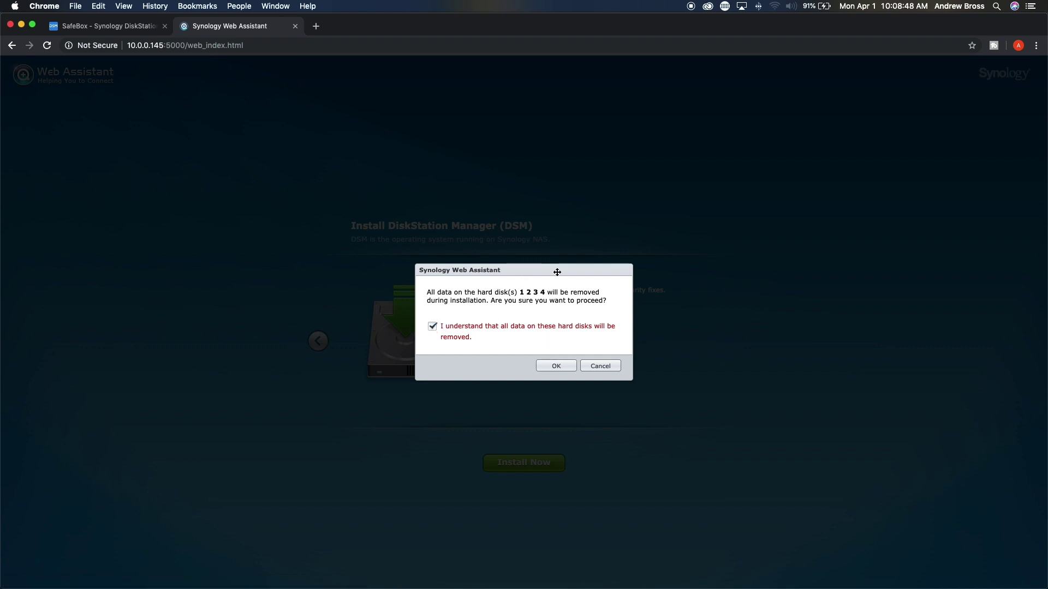
{"action": "left_click", "coordinate": [562, 364]}
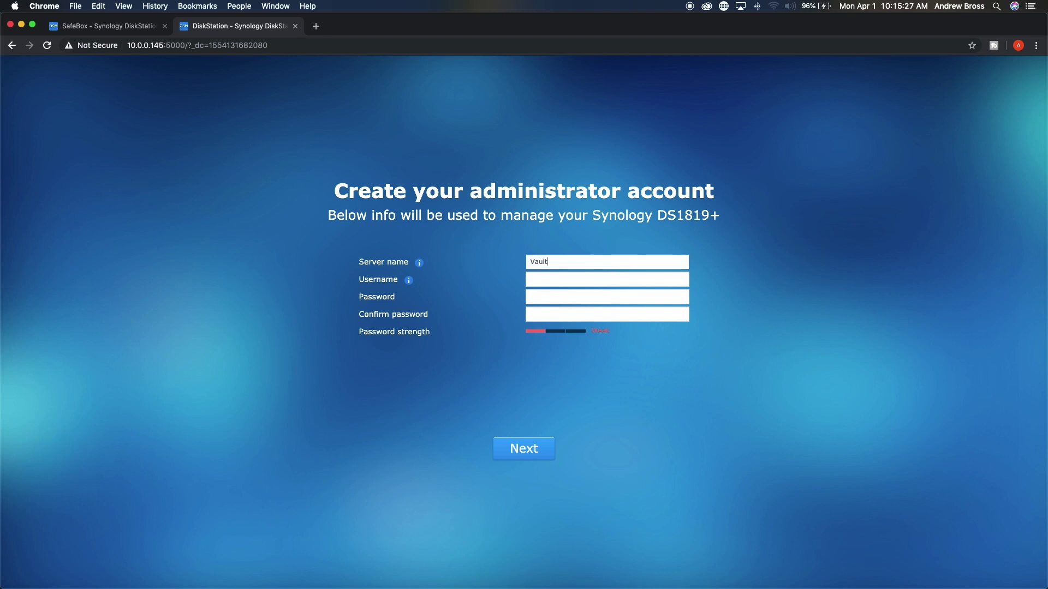
- Fill in the administrator username and password for server 'Vault'
{"action": "key", "text": "Tab"}
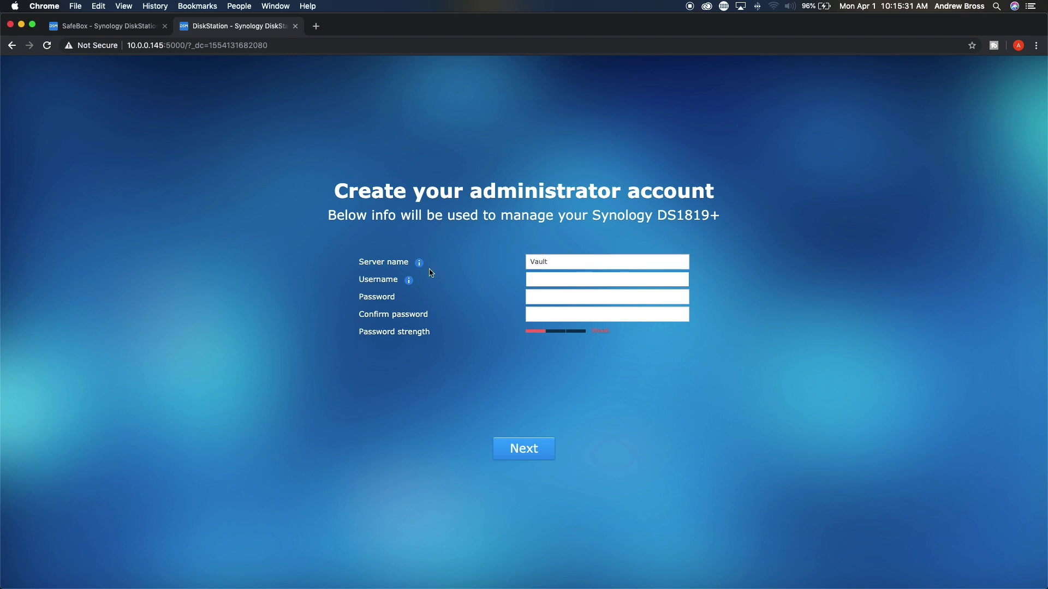
{"action": "mouse_move", "coordinate": [410, 281]}
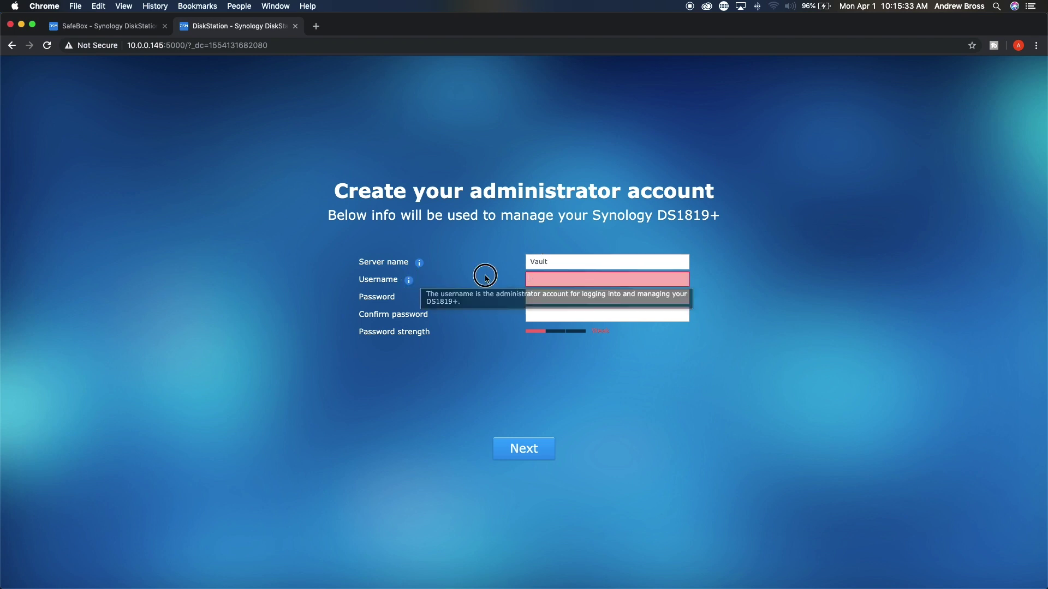
{"action": "mouse_move", "coordinate": [548, 280]}
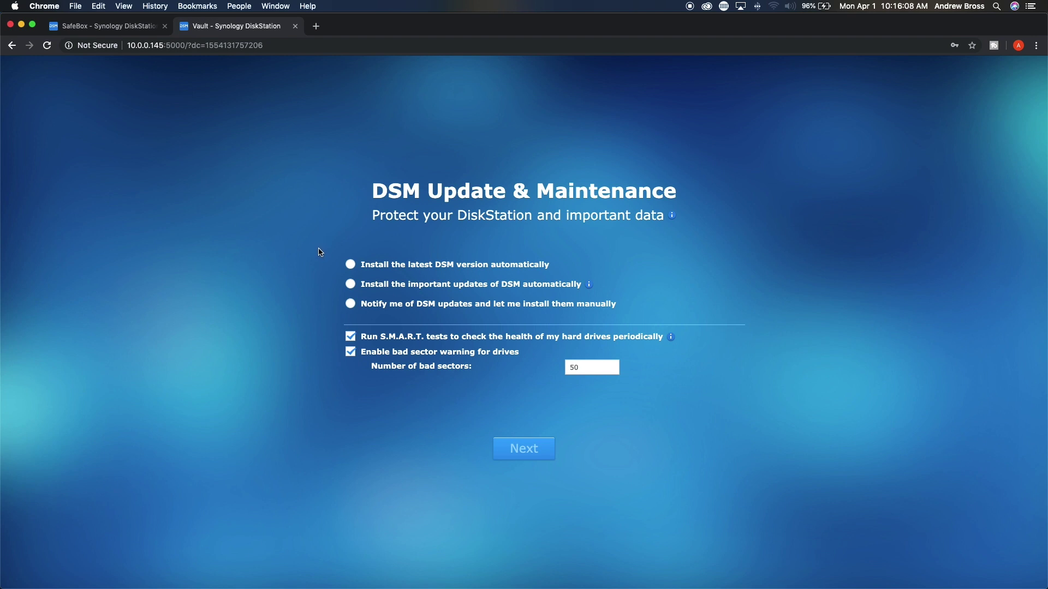
- Choose DSM update notifications with manual install on a Daily schedule and continue
{"action": "left_click", "coordinate": [350, 264]}
{"action": "left_click", "coordinate": [351, 323]}
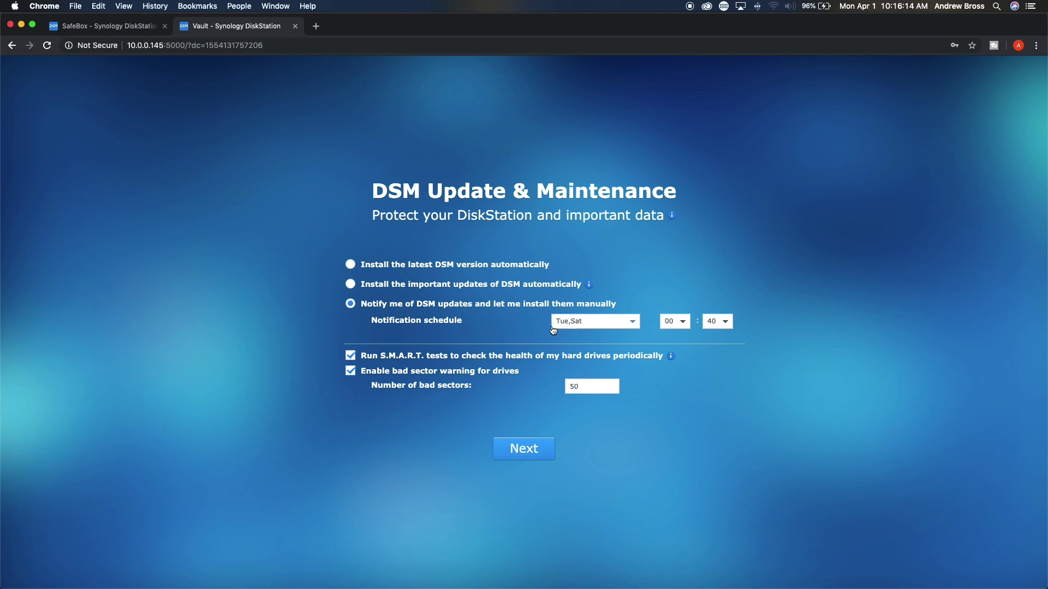
{"action": "left_click", "coordinate": [601, 326]}
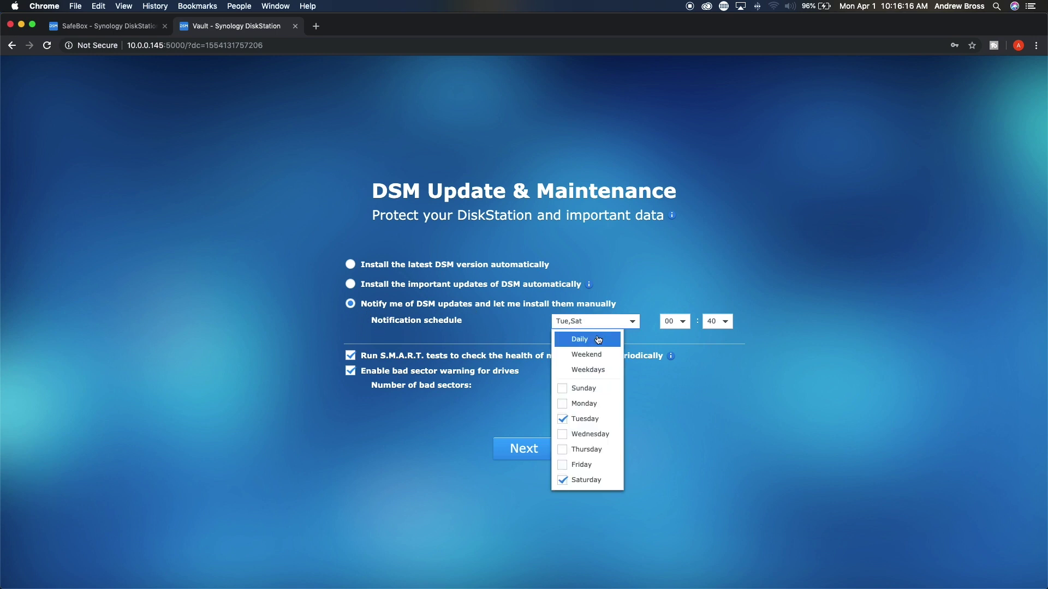
{"action": "left_click", "coordinate": [579, 338]}
{"action": "left_click", "coordinate": [679, 284]}
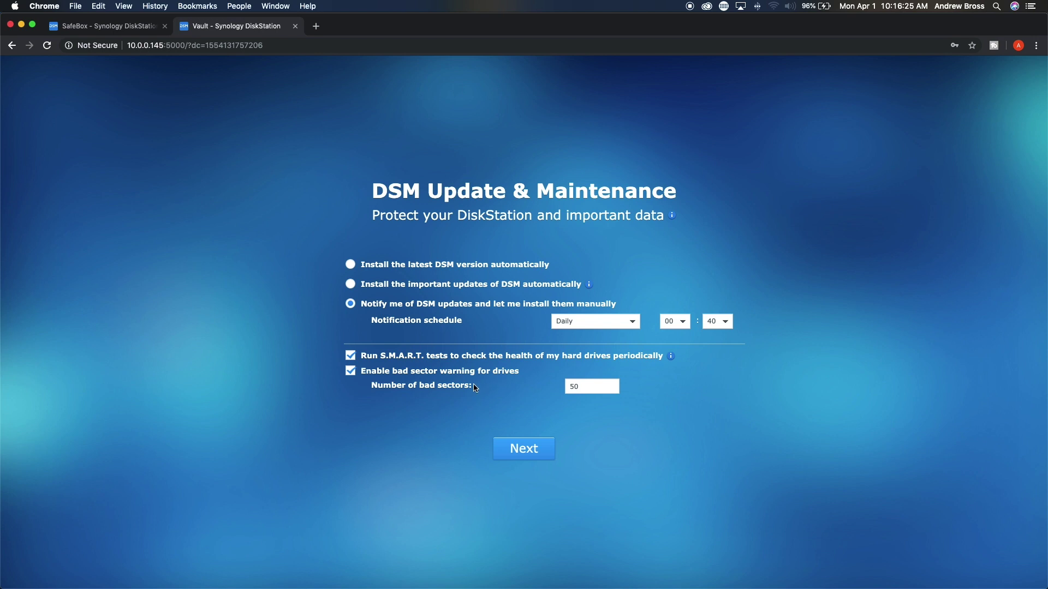
{"action": "left_click", "coordinate": [532, 453]}
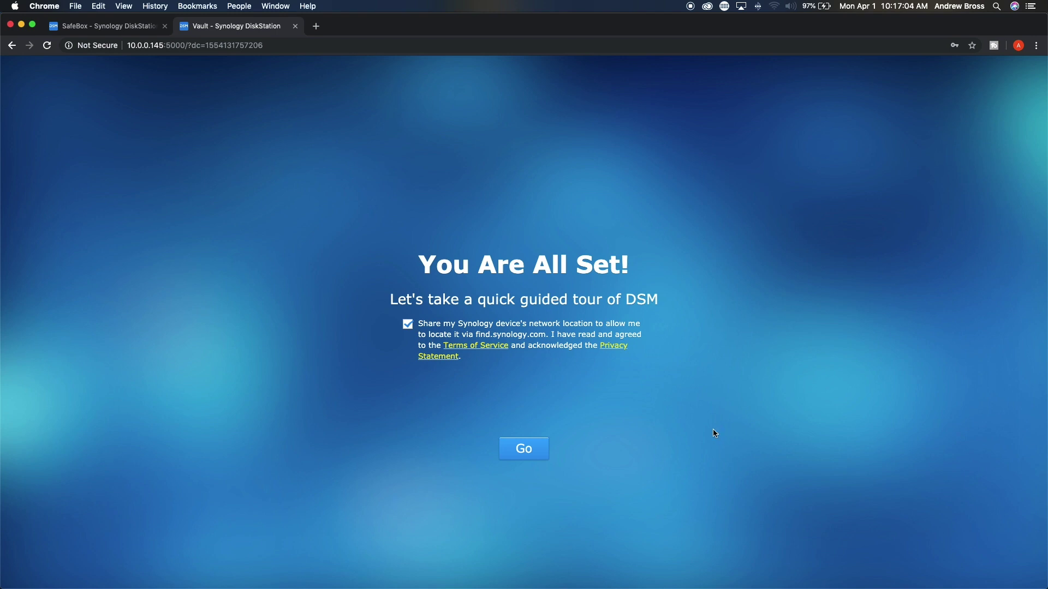
- Leave the 'You Are All Set!' page and enter the DSM desktop
{"action": "left_click", "coordinate": [515, 452]}
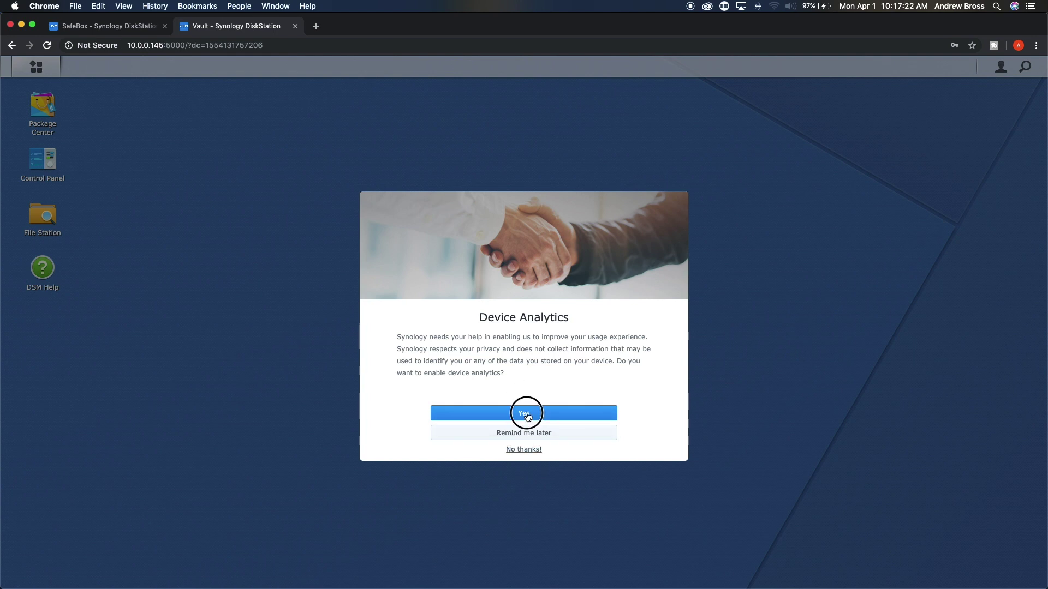
- Enable device analytics, acknowledge its privacy statement, and dismiss the DSM Help notice
{"action": "left_click", "coordinate": [518, 413]}
{"action": "left_click", "coordinate": [480, 408]}
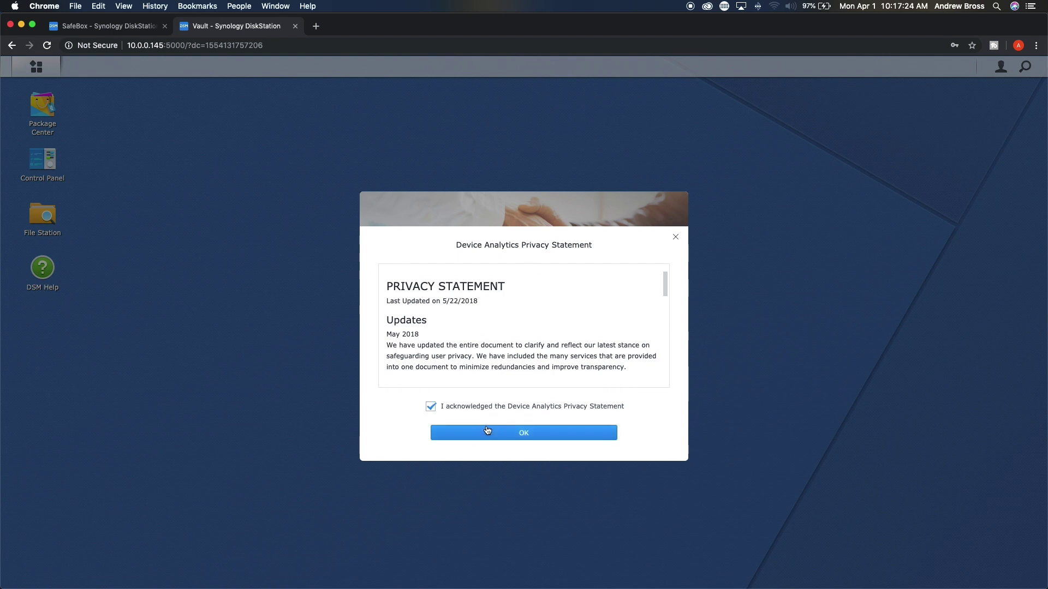
{"action": "left_click", "coordinate": [487, 433]}
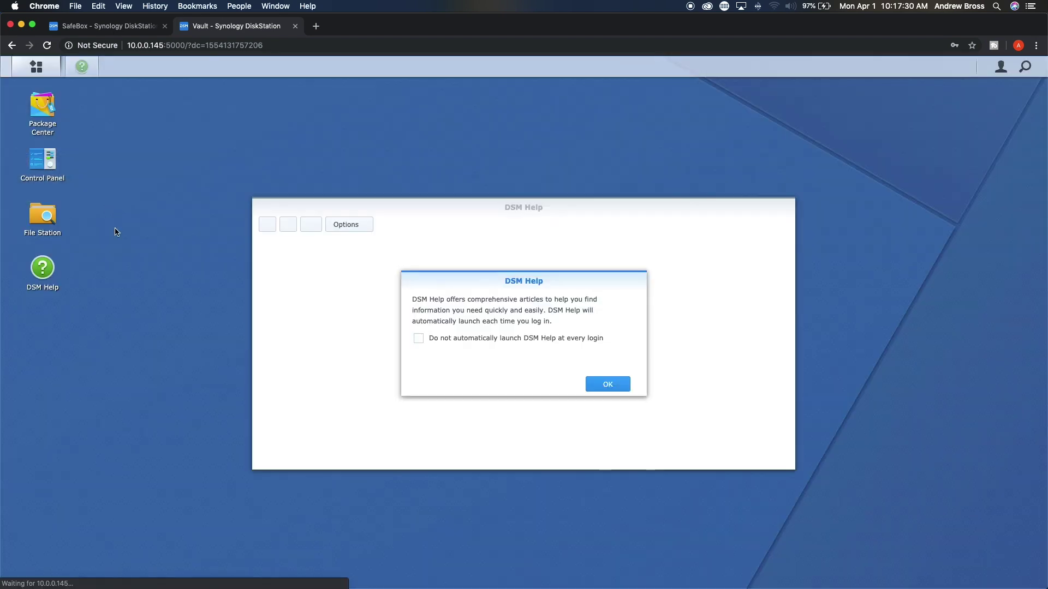
{"action": "left_click", "coordinate": [609, 385]}
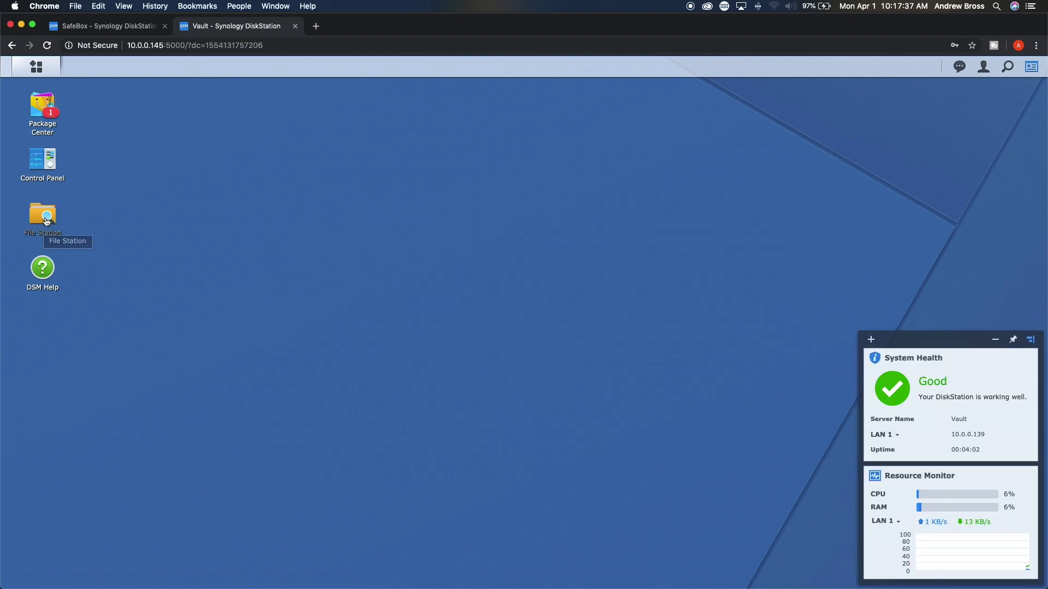
{"action": "left_click", "coordinate": [44, 218]}
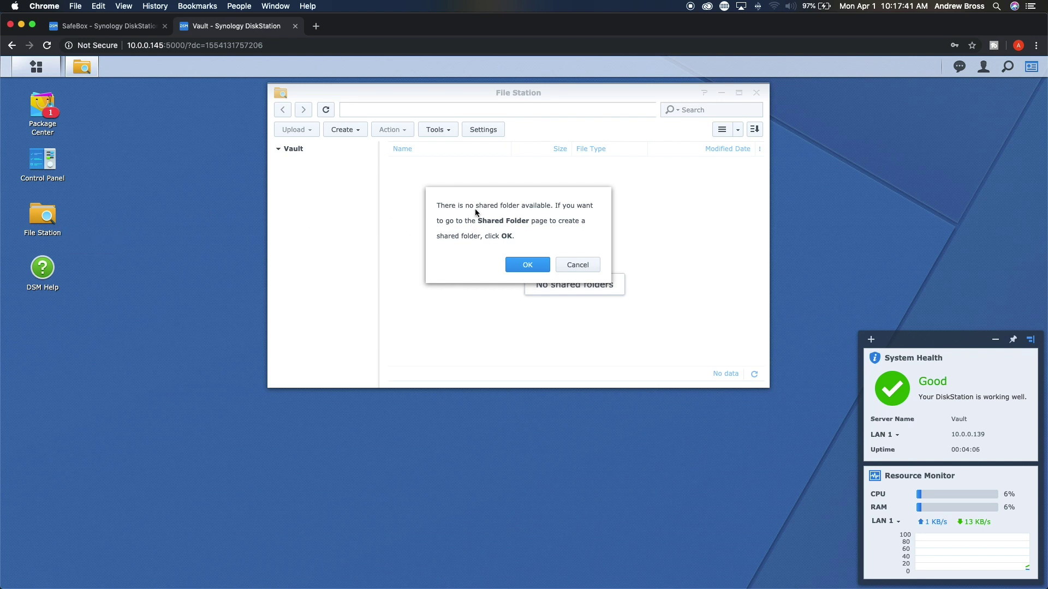
- Dismiss the no-shared-folder and no-volume prompts to reach Storage Manager's Volume list
{"action": "left_click", "coordinate": [527, 267]}
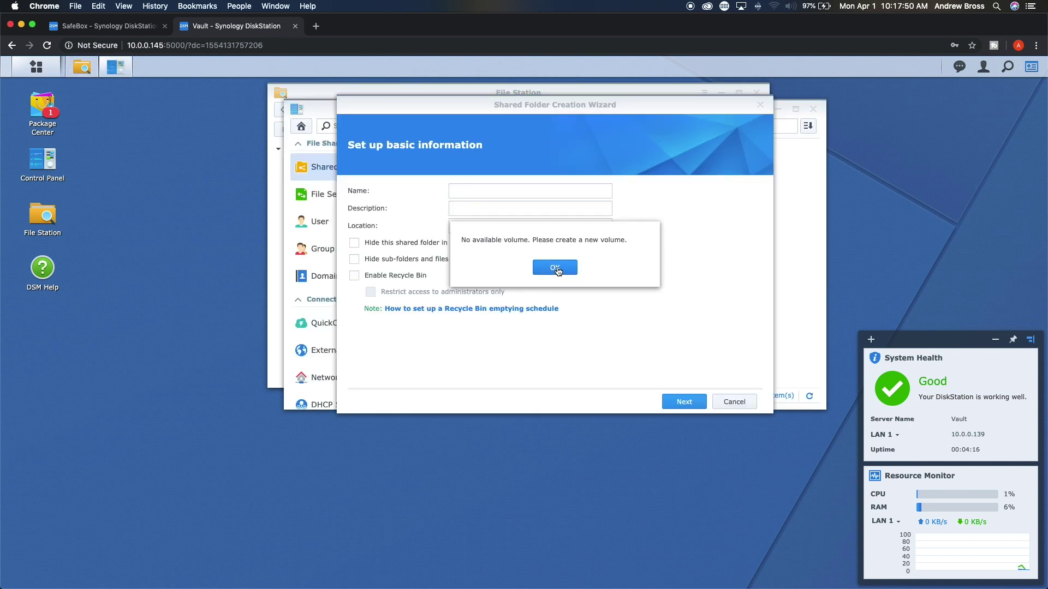
{"action": "left_click", "coordinate": [554, 268]}
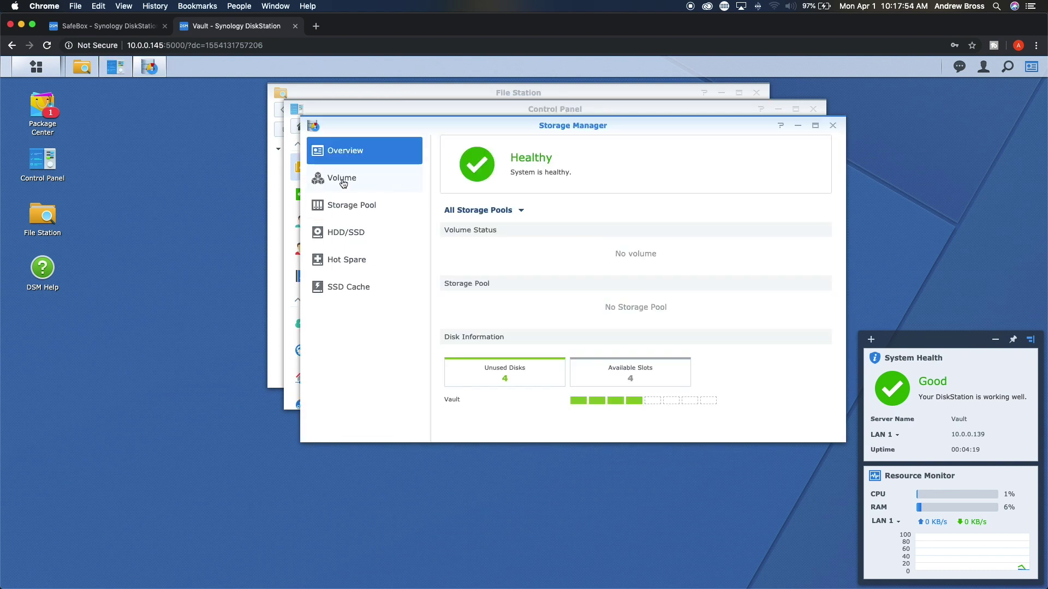
{"action": "left_click", "coordinate": [342, 182]}
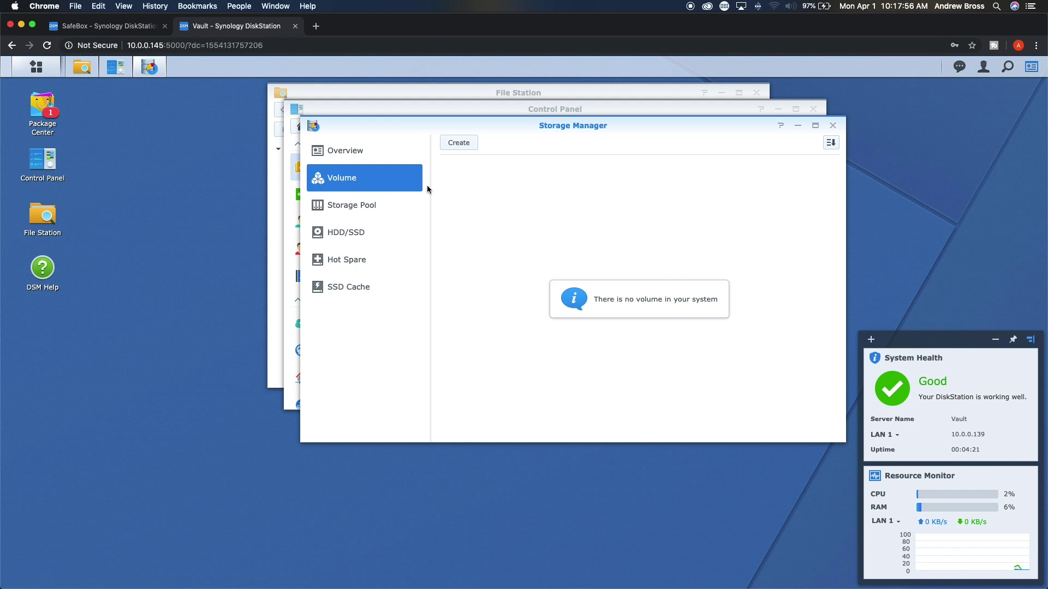
- Set up a Quick-mode SHR volume on all four disks with Btrfs, accepting disk erasure
{"action": "left_click", "coordinate": [459, 143]}
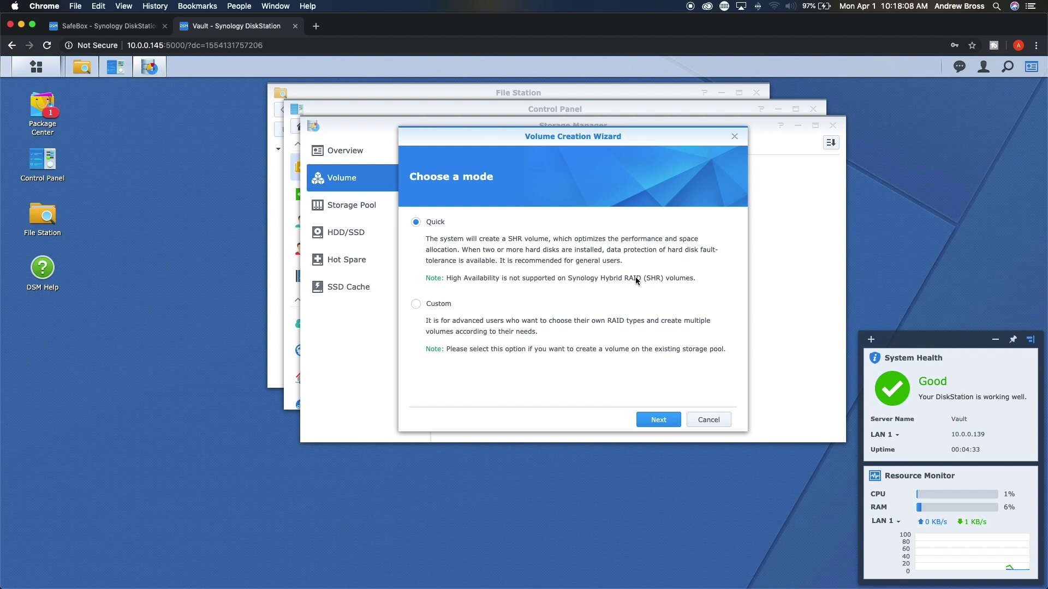
{"action": "left_click", "coordinate": [646, 418]}
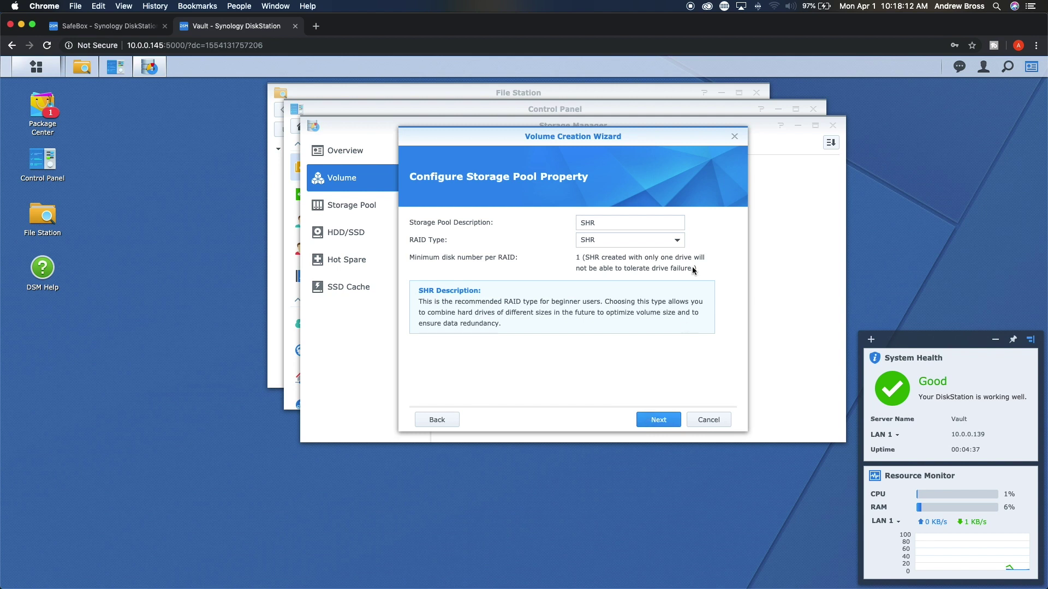
{"action": "left_click", "coordinate": [670, 243]}
{"action": "left_click", "coordinate": [669, 244]}
{"action": "left_click", "coordinate": [652, 420]}
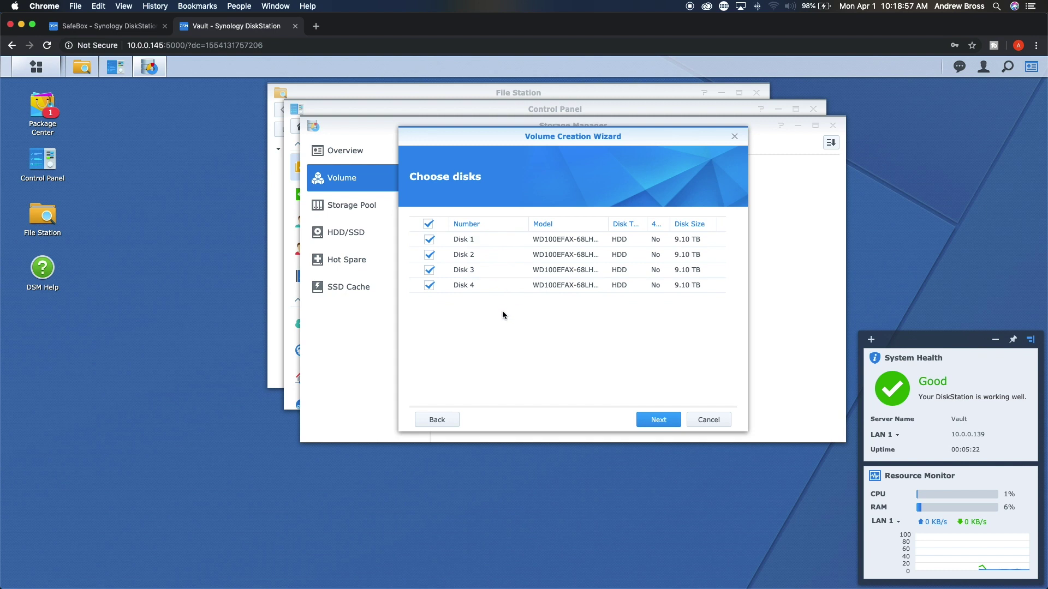
{"action": "left_click", "coordinate": [659, 420]}
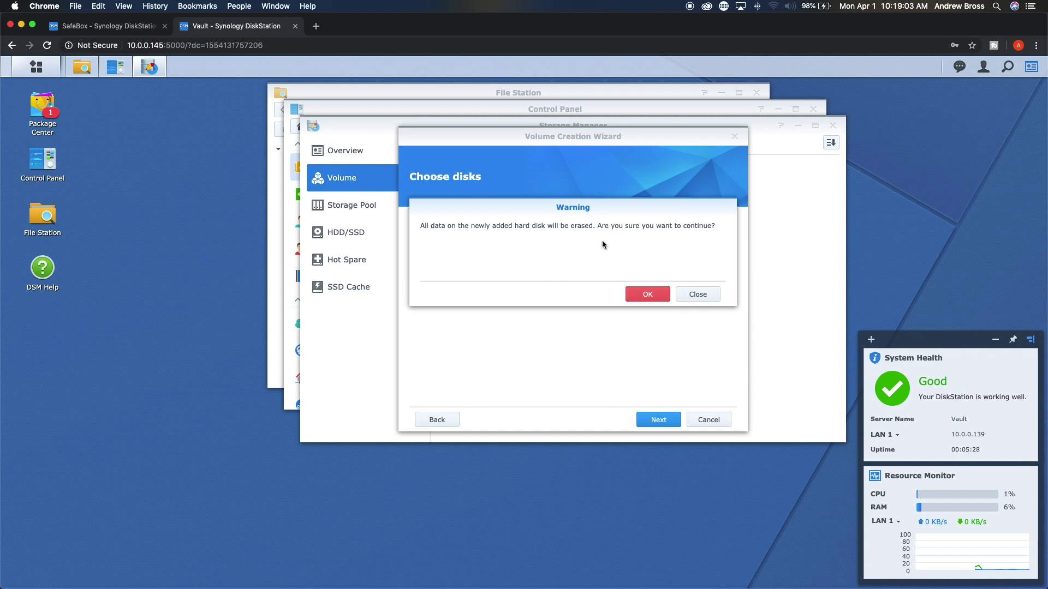
{"action": "left_click", "coordinate": [640, 297]}
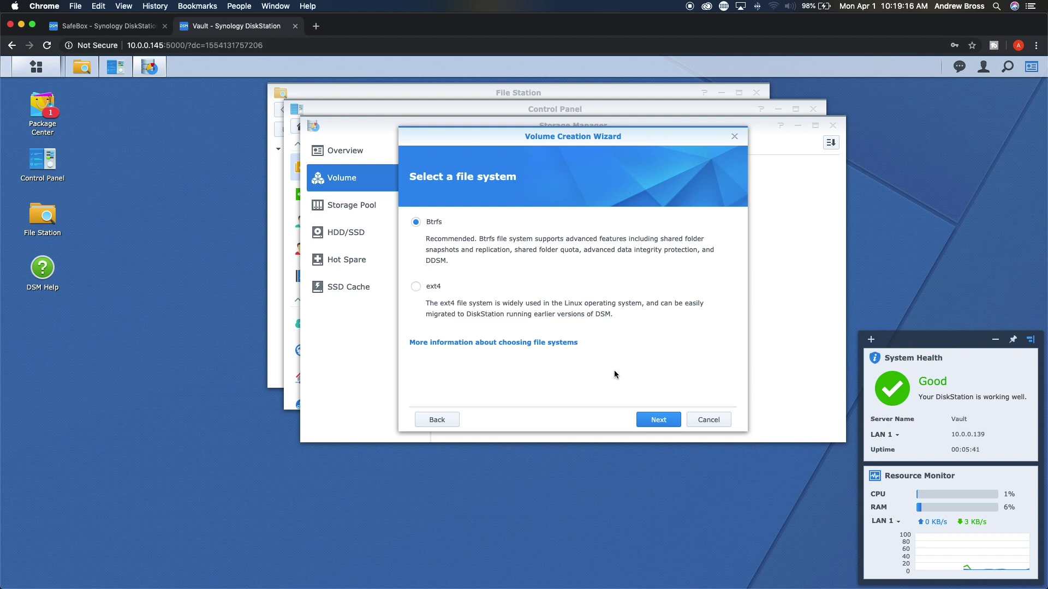
{"action": "left_click", "coordinate": [654, 418]}
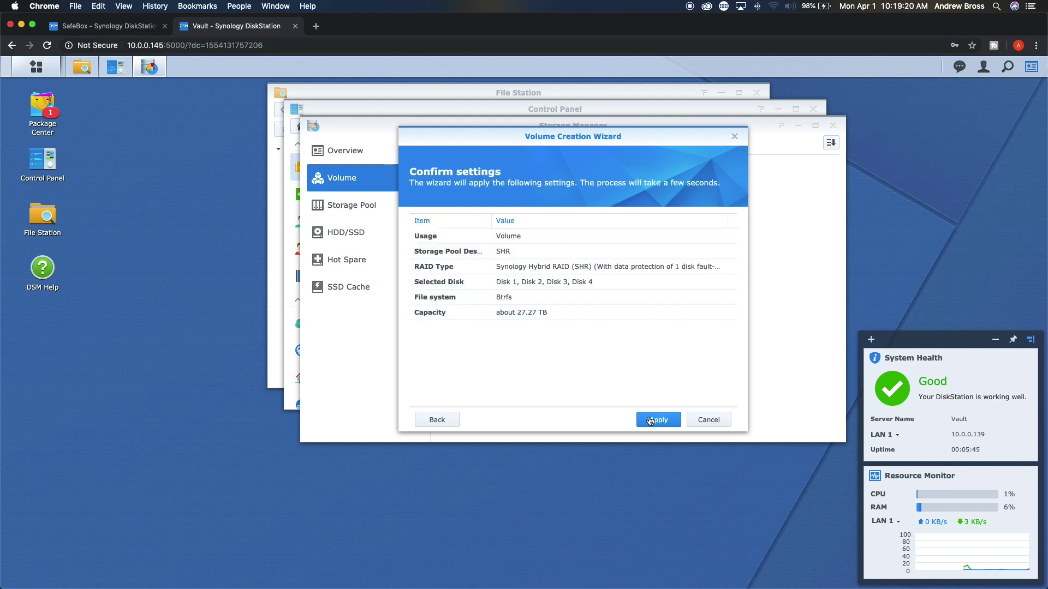
{"action": "left_click", "coordinate": [649, 420]}
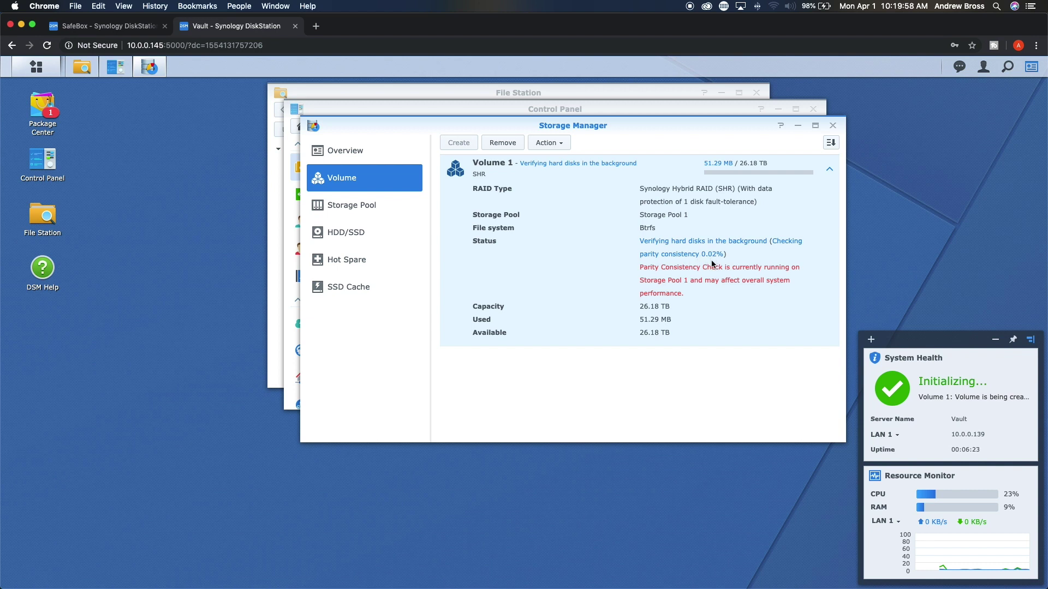
- Apply the settings to build Volume 1 as SHR with Btrfs
{"action": "left_click", "coordinate": [708, 277]}
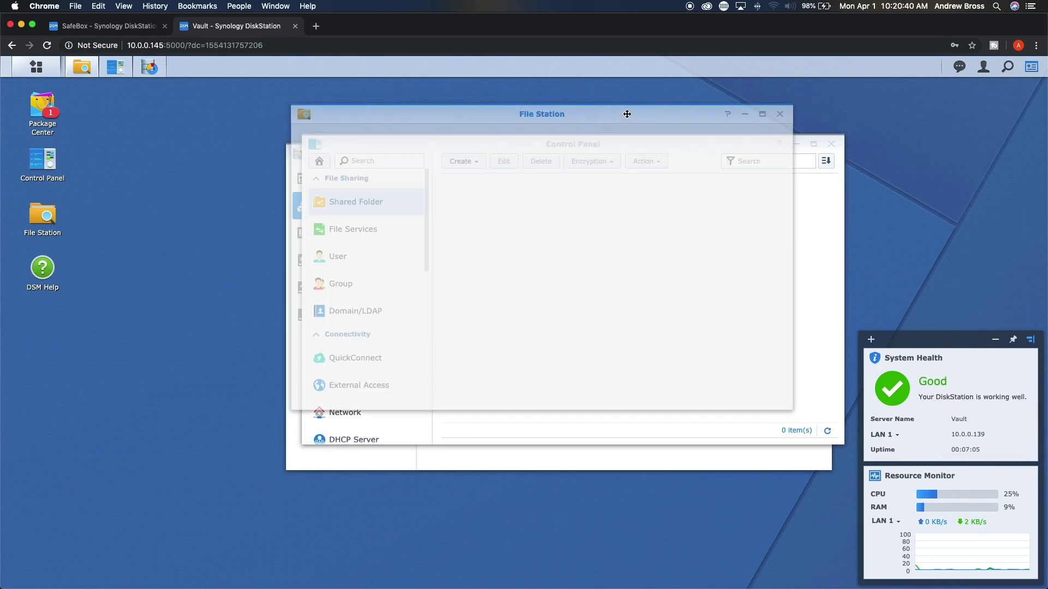
- Close File Station and start creating a new shared folder from Control Panel
{"action": "left_click", "coordinate": [778, 119]}
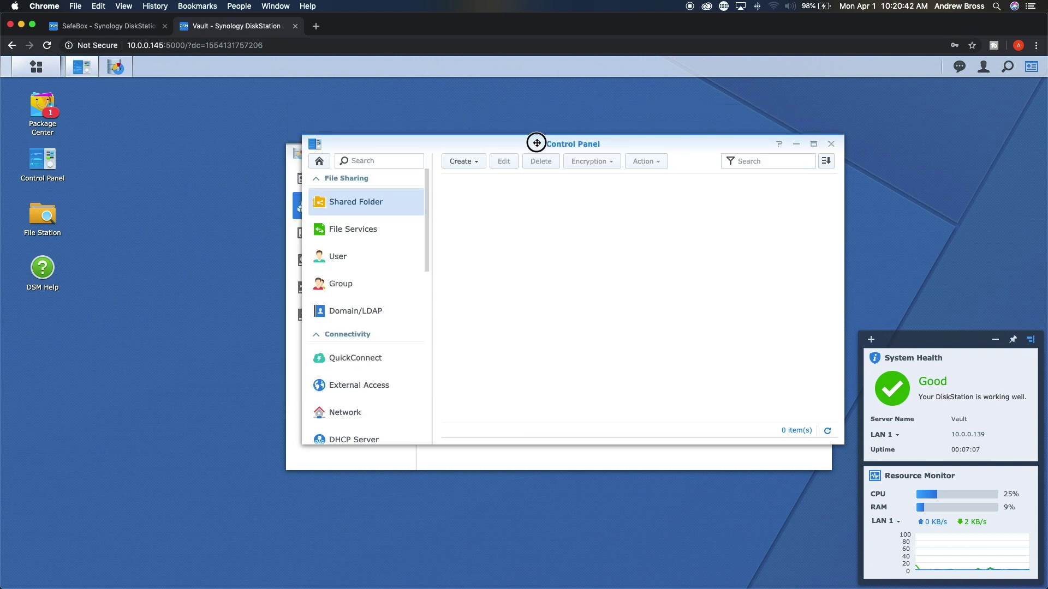
{"action": "left_click_drag", "start_coordinate": [536, 143], "coordinate": [526, 150]}
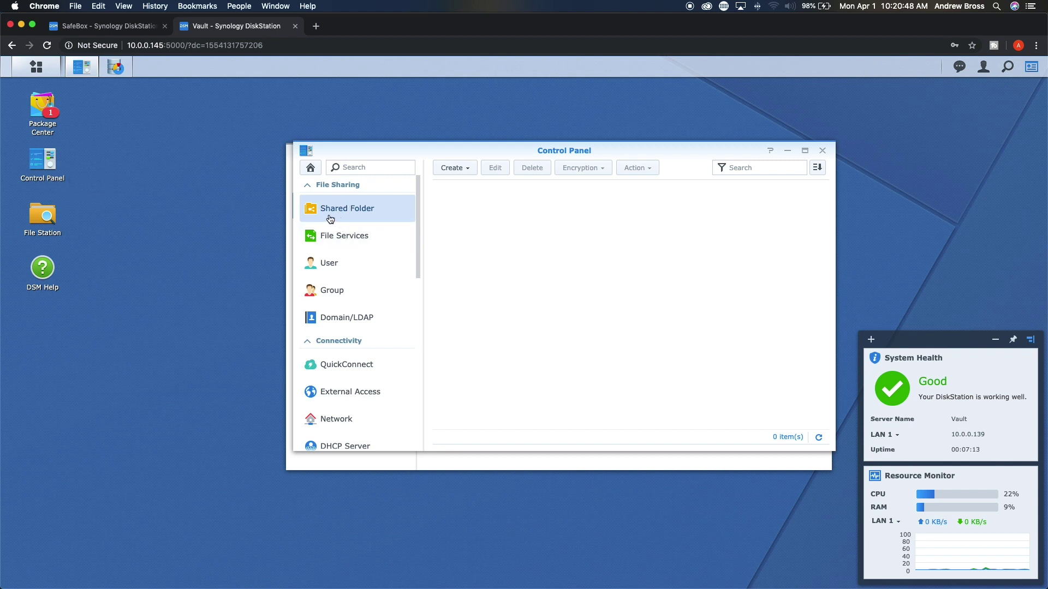
{"action": "left_click", "coordinate": [468, 169]}
{"action": "left_click", "coordinate": [468, 186]}
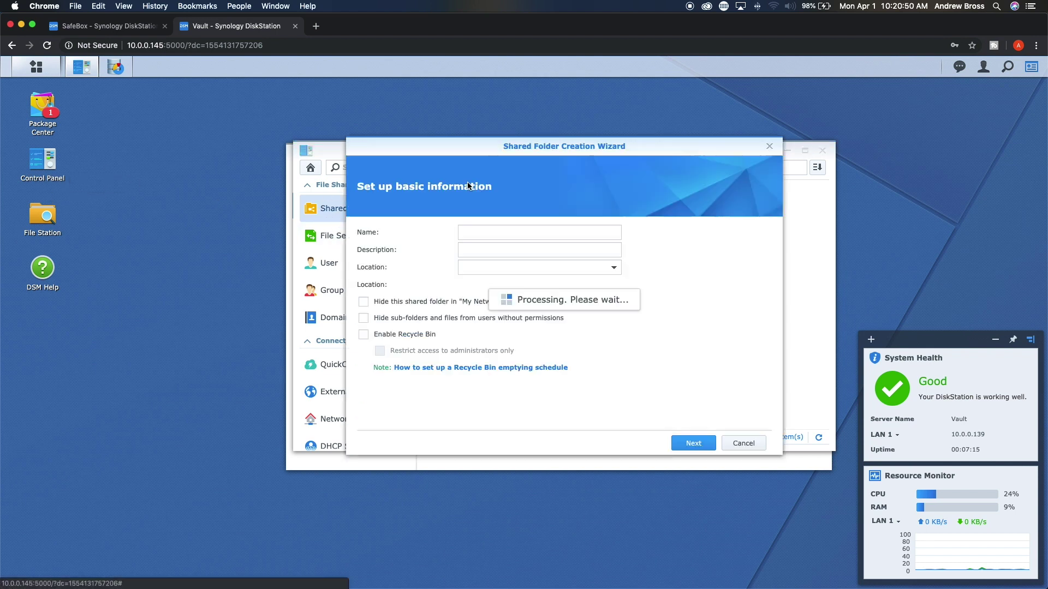
{"action": "left_click_drag", "start_coordinate": [455, 153], "coordinate": [456, 155]}
- Name the shared folder 'Production' and keep Volume 1 as its location
{"action": "left_click", "coordinate": [477, 234]}
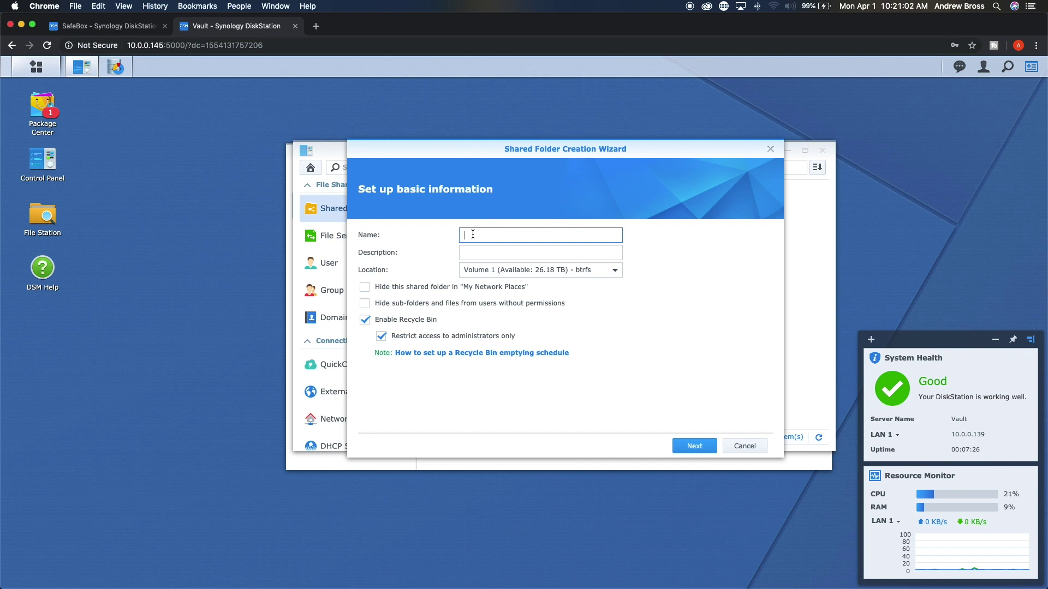
{"action": "type", "text": "Production"}
{"action": "left_click", "coordinate": [540, 252]}
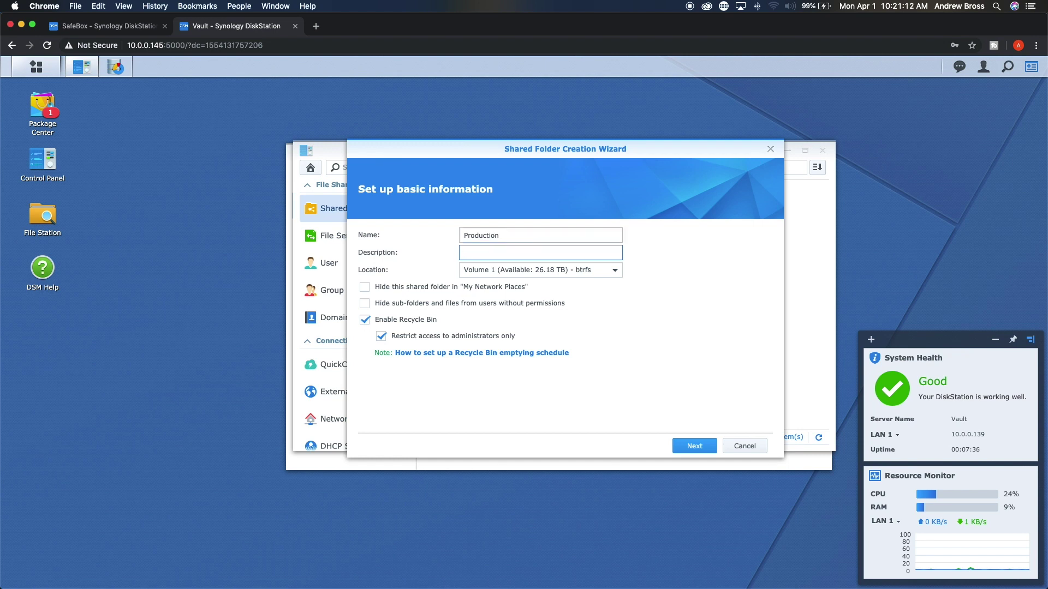
{"action": "left_click", "coordinate": [497, 275]}
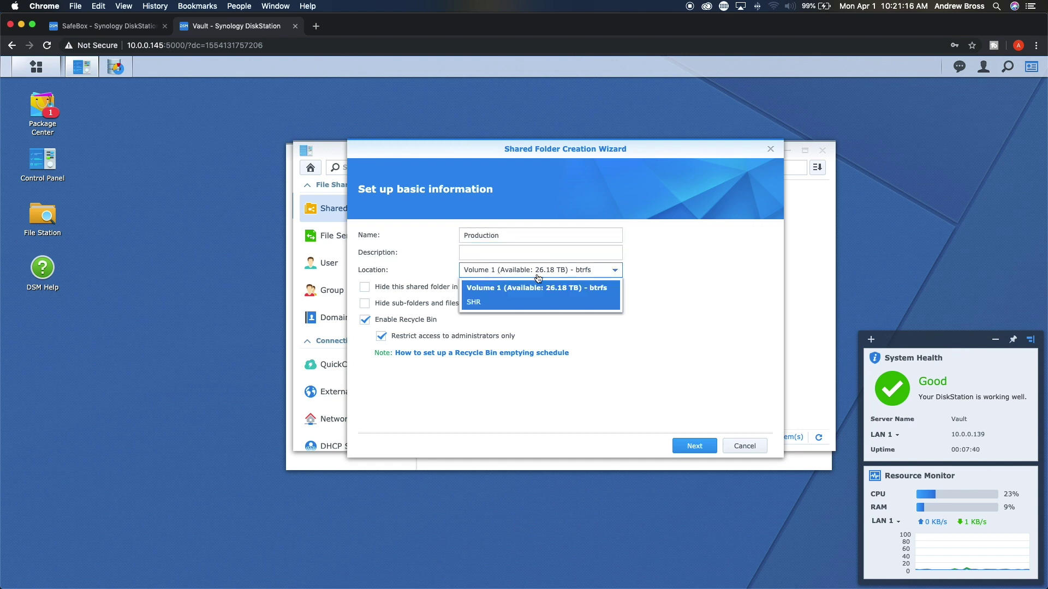
{"action": "left_click", "coordinate": [645, 275]}
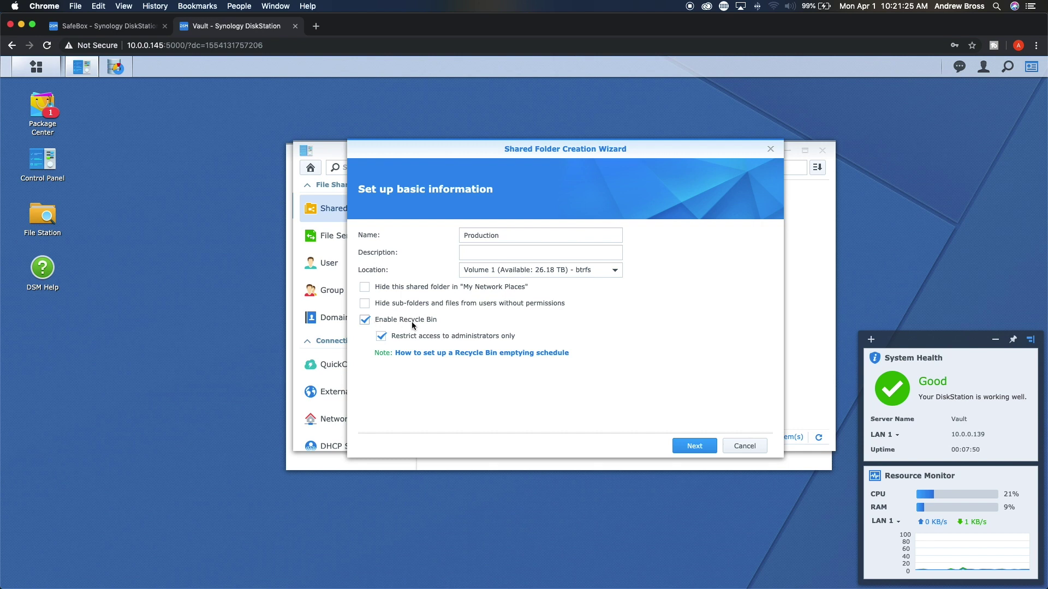
- Leave Production unencrypted with the shared folder quota off, and reach the summary
{"action": "left_click", "coordinate": [694, 446]}
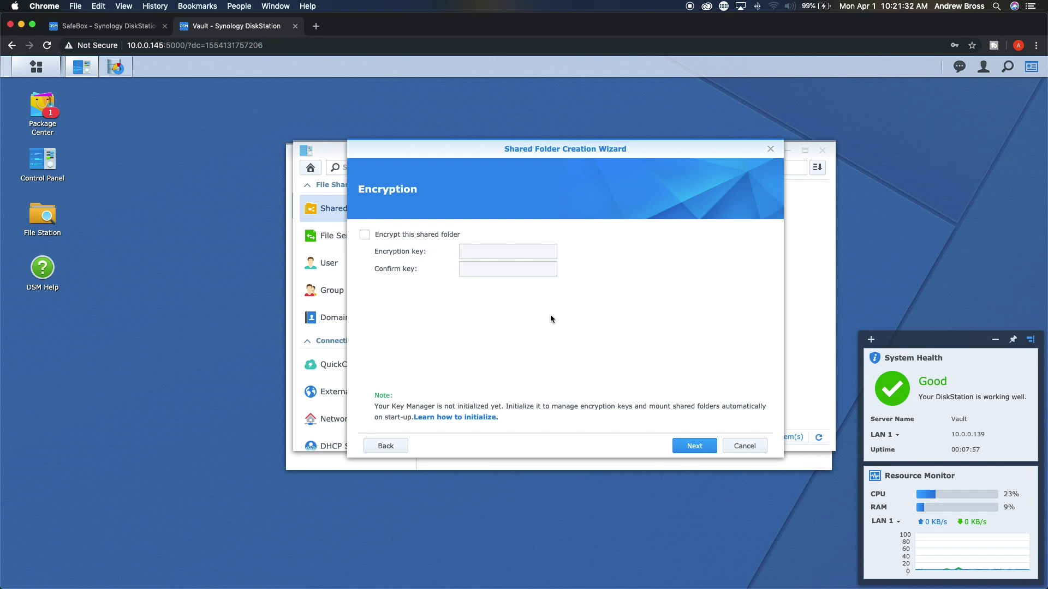
{"action": "left_click", "coordinate": [693, 447]}
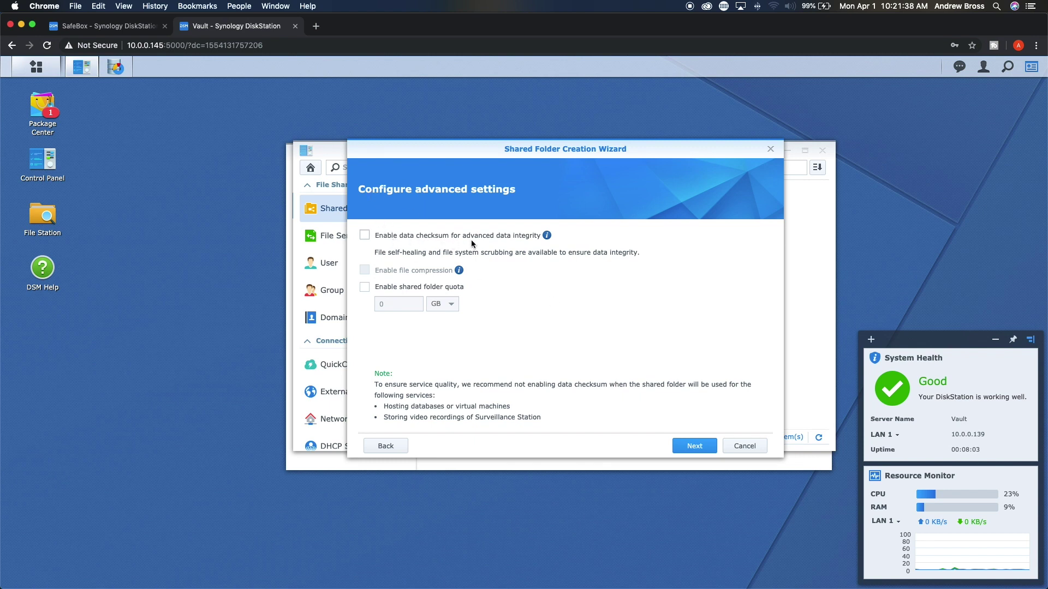
{"action": "mouse_move", "coordinate": [549, 236]}
{"action": "left_click", "coordinate": [366, 287]}
{"action": "left_click", "coordinate": [443, 304]}
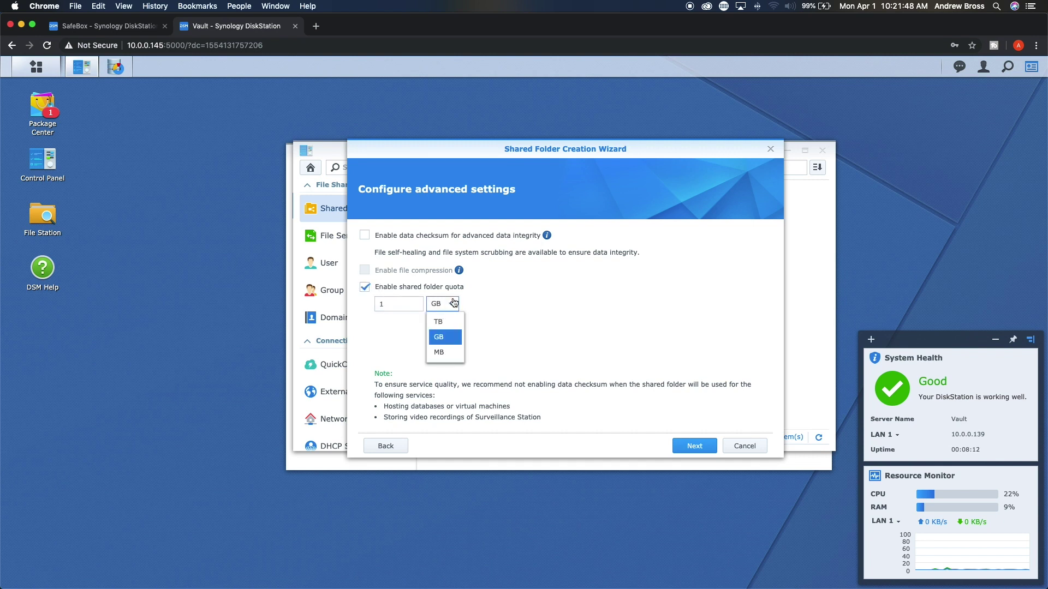
{"action": "left_click", "coordinate": [443, 337]}
{"action": "left_click", "coordinate": [395, 290]}
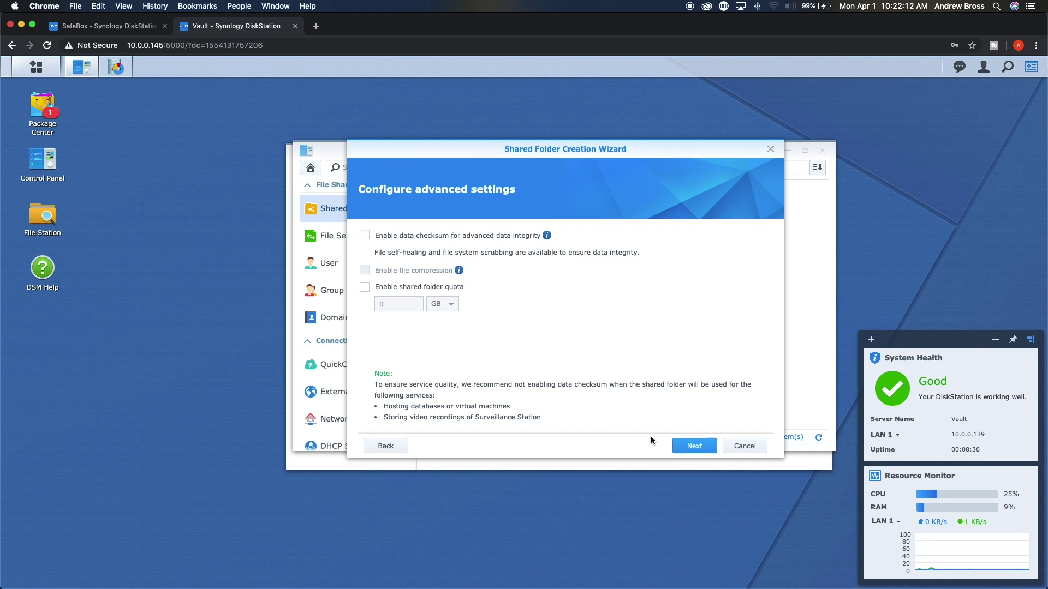
{"action": "left_click", "coordinate": [683, 448]}
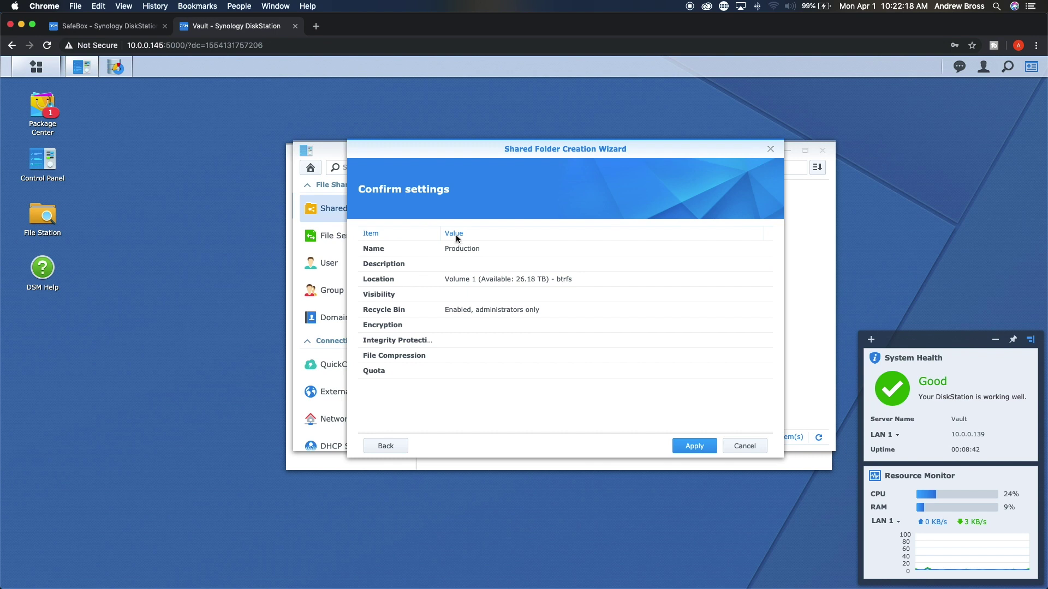
- Apply the new Production folder and save it with Read/Write permission for admin and administrator
{"action": "left_click", "coordinate": [696, 444]}
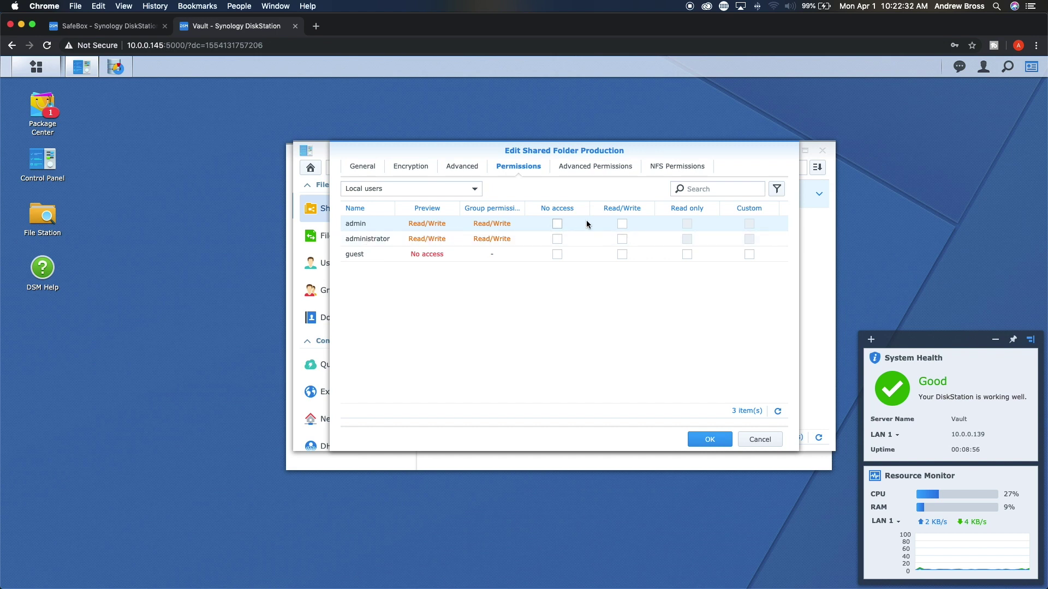
{"action": "left_click", "coordinate": [624, 238]}
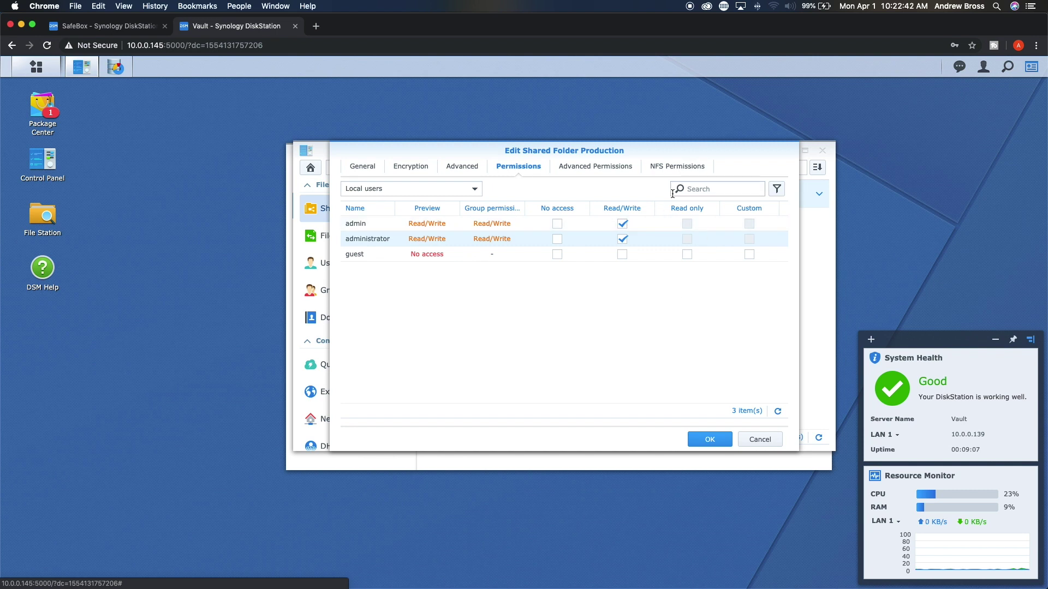
{"action": "left_click", "coordinate": [704, 439]}
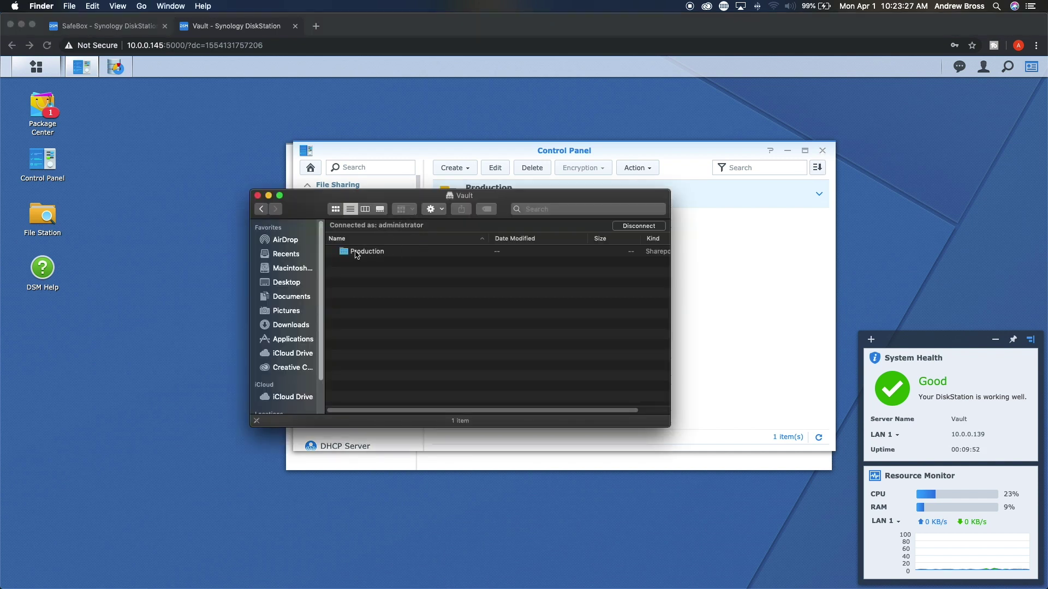
- Open the Production share from Vault in Finder, showing its #recycle folder and 28.79 TB free
{"action": "double_click", "coordinate": [356, 254]}
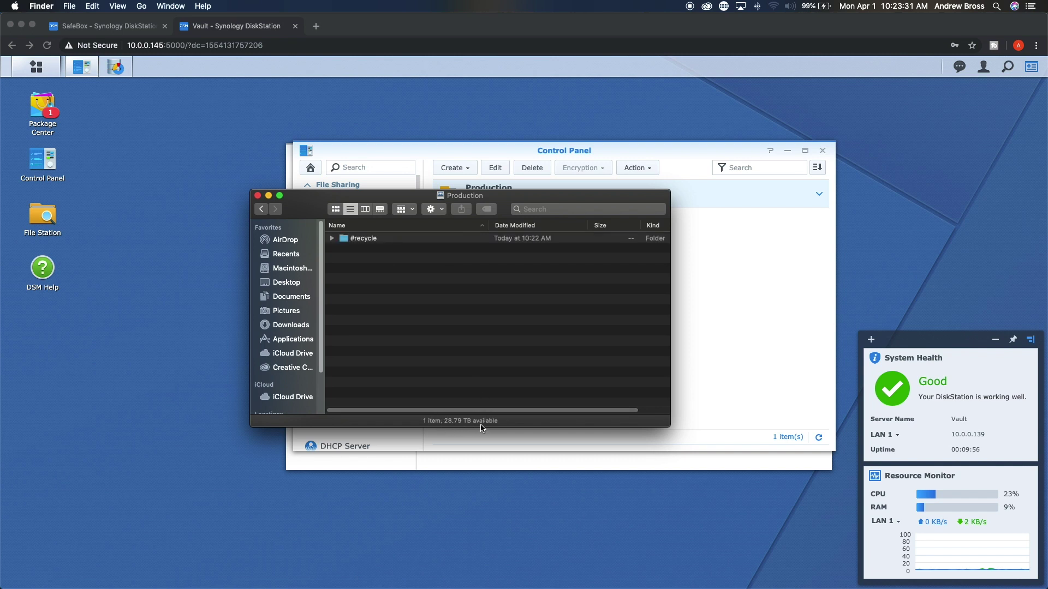
{"action": "right_click", "coordinate": [383, 303]}
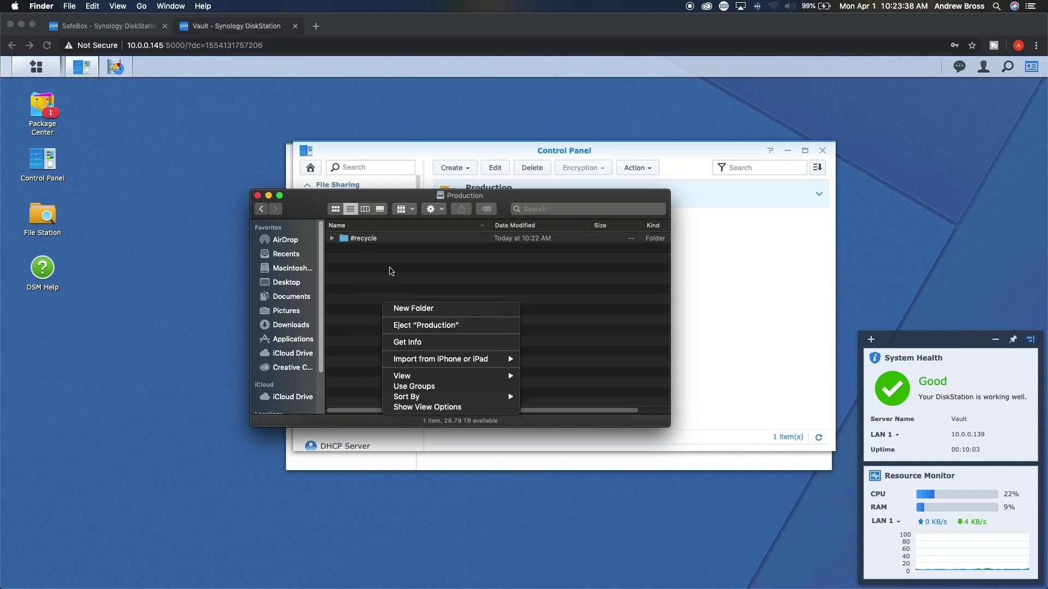
{"action": "left_click", "coordinate": [391, 271]}
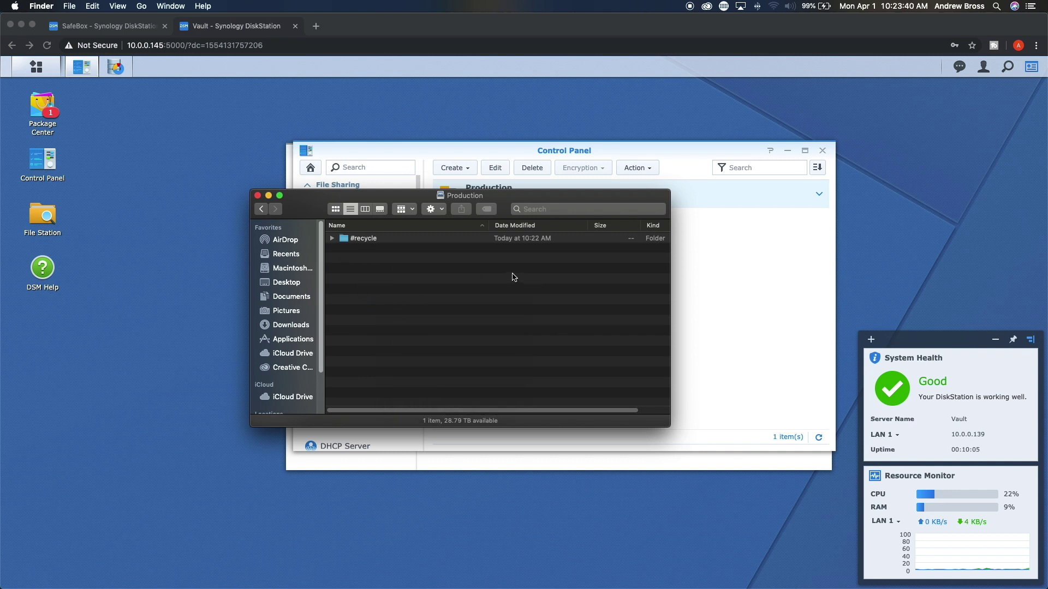